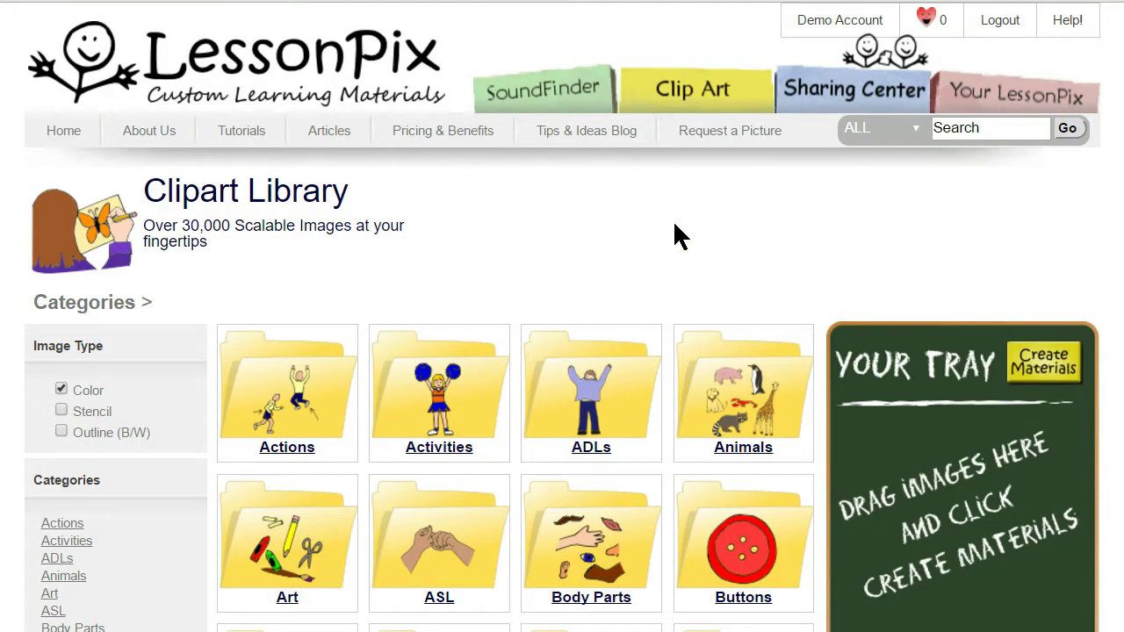
Open the Your LessonPix dashboard, highlight the account's user id, and scroll to the empty Your Photos & Custom Symbols area.
click(1026, 97)
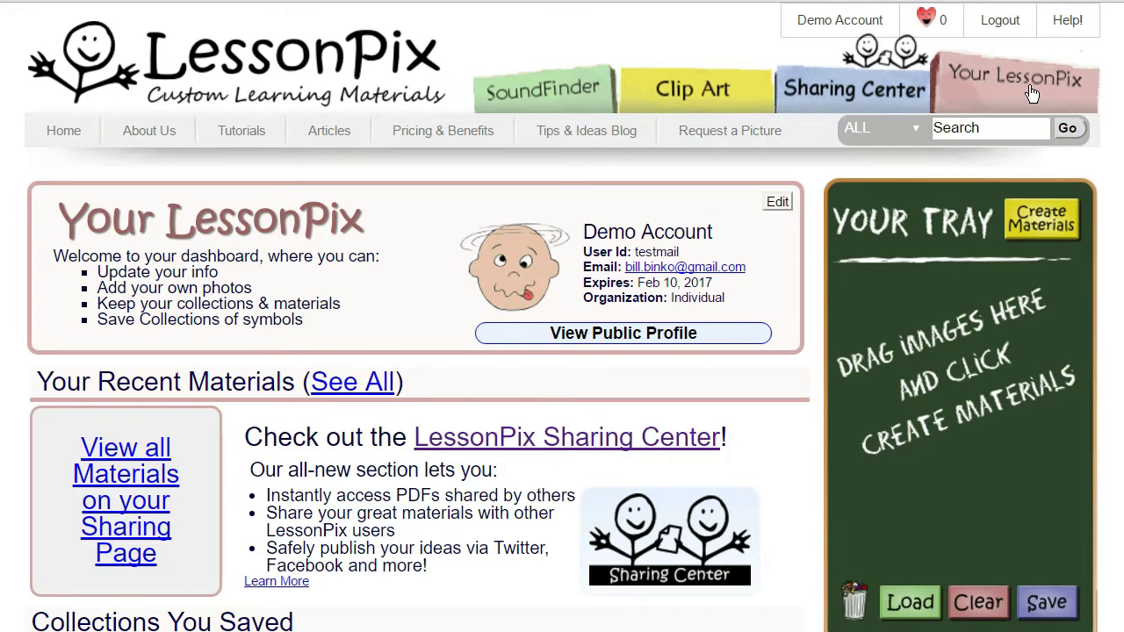
double_click(657, 252)
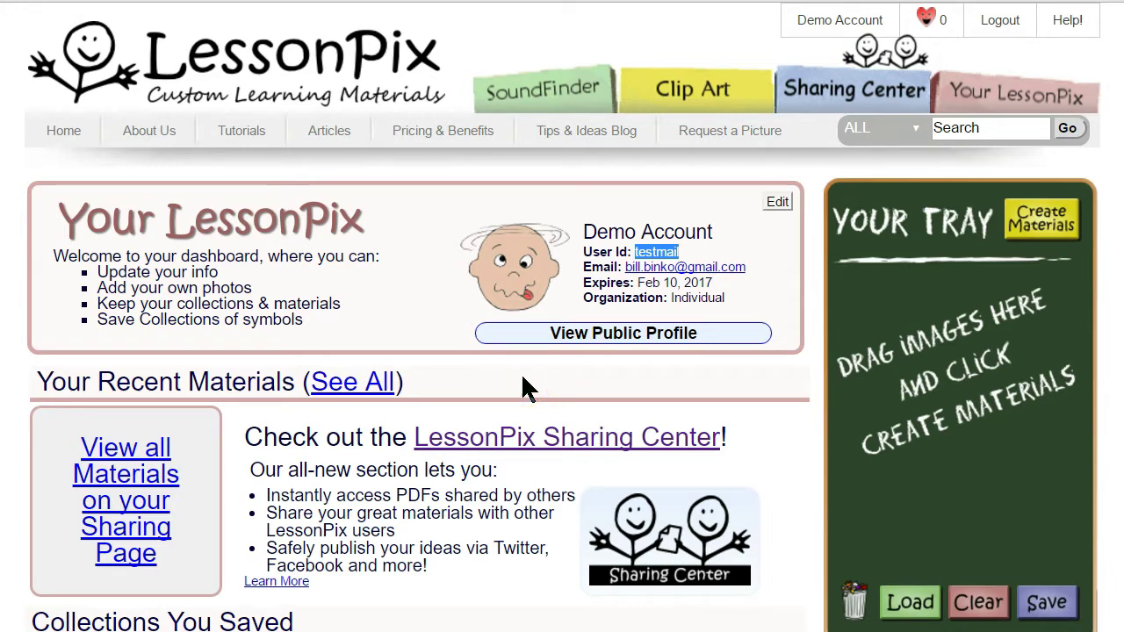
scroll(527, 376, down, 8)
click(478, 351)
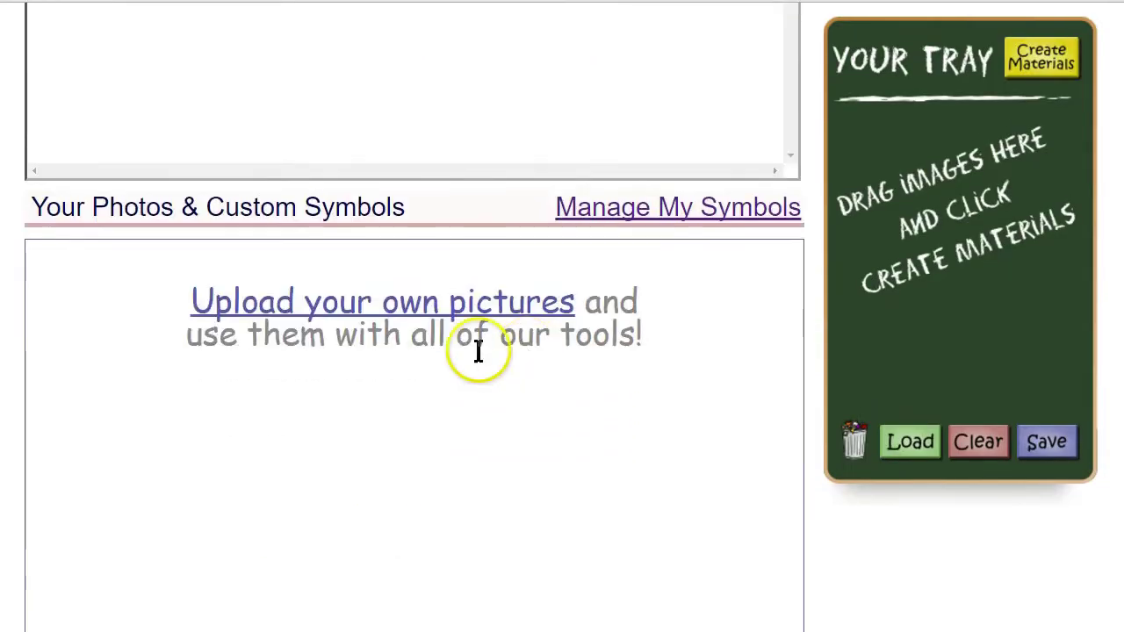
Upload the photo 'iphone snaps 010' from Manage My Symbols as a custom symbol titled 'Teapot'.
click(663, 209)
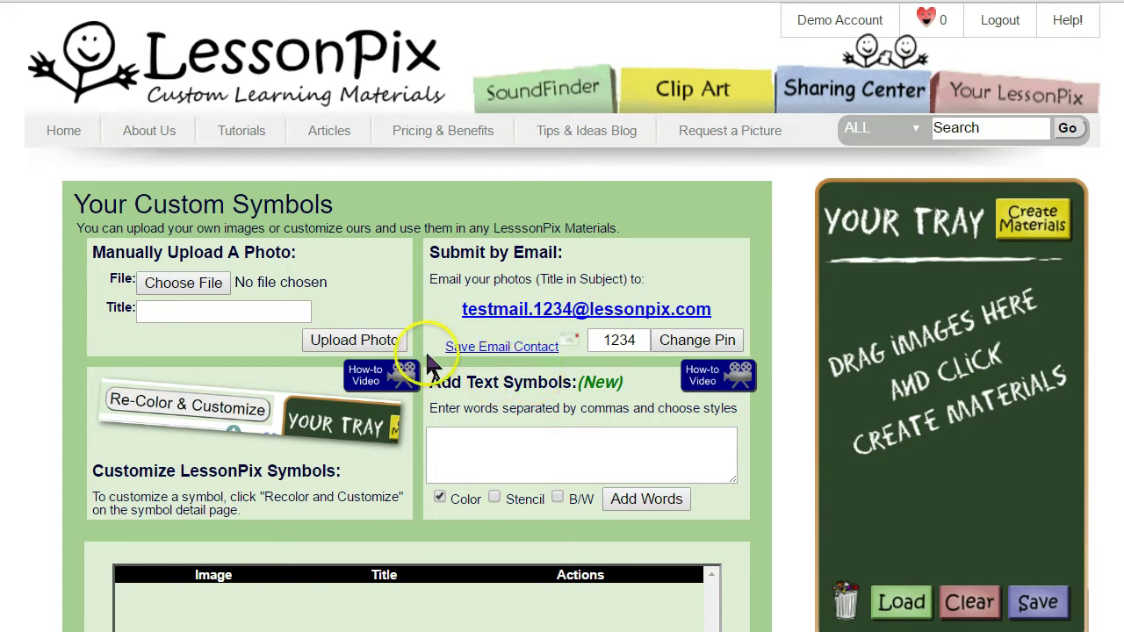
click(182, 283)
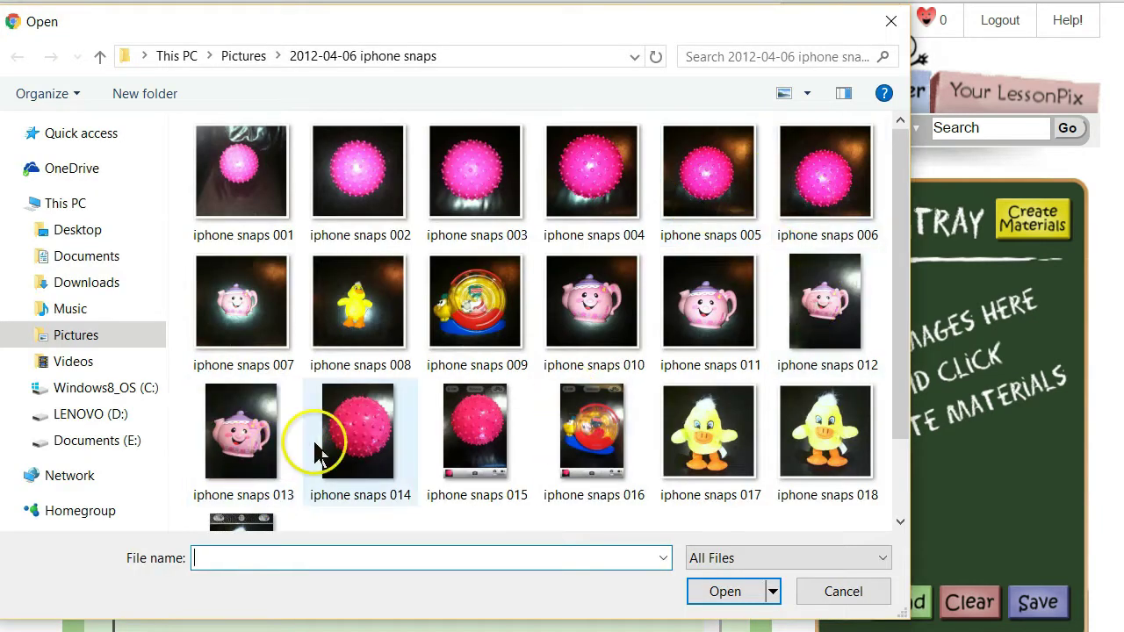
click(590, 356)
click(723, 592)
click(211, 320)
text(Teapot)
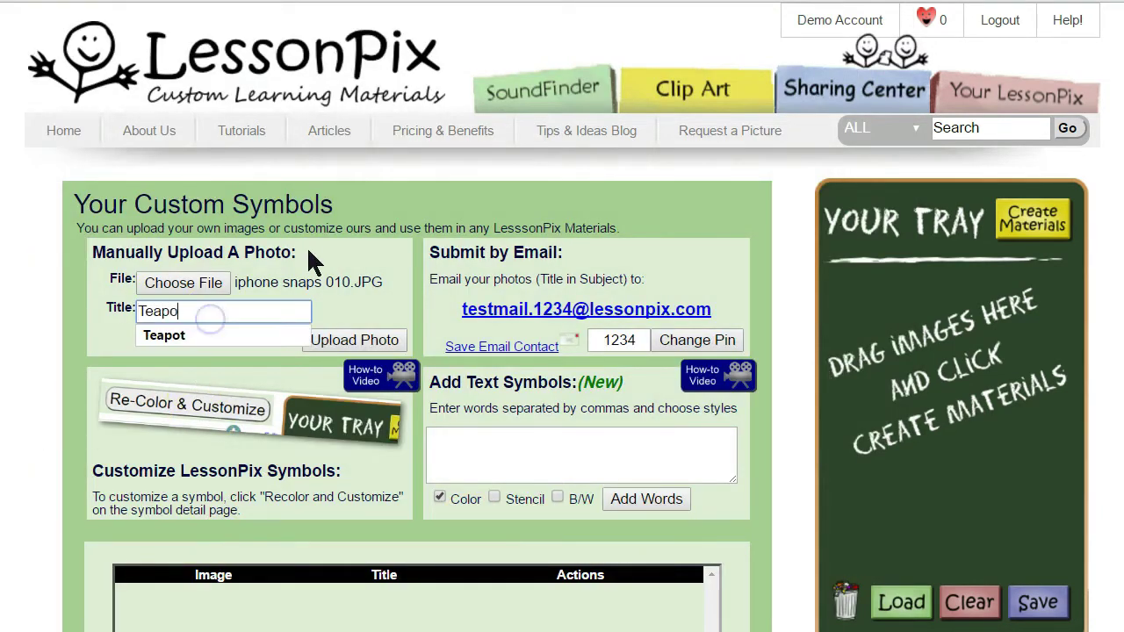
click(347, 350)
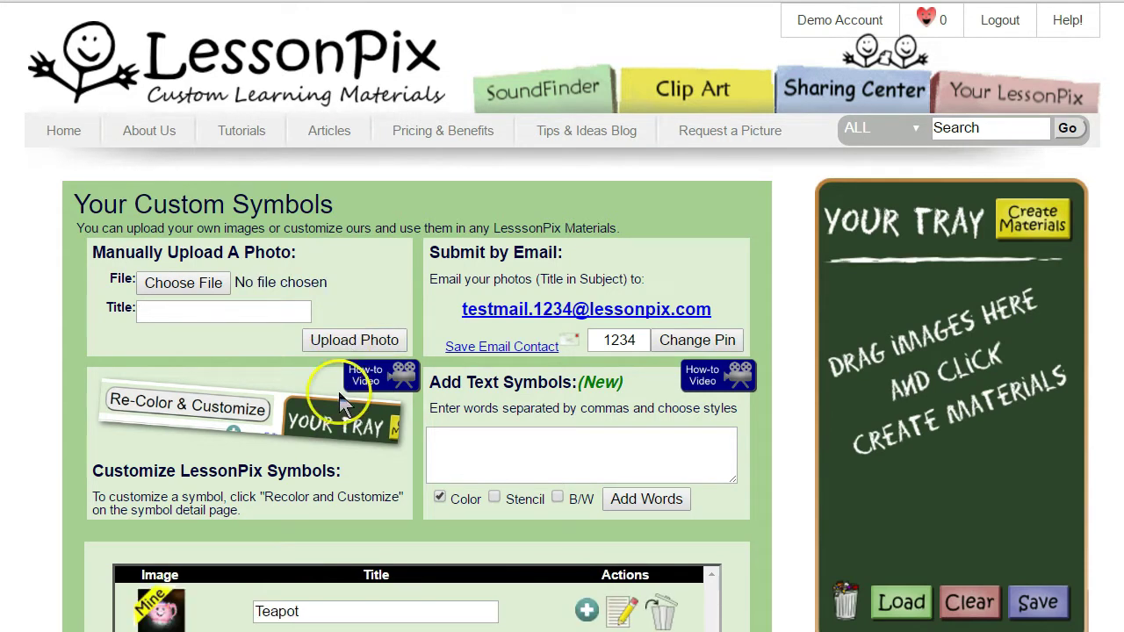
scroll(376, 547, down, 1)
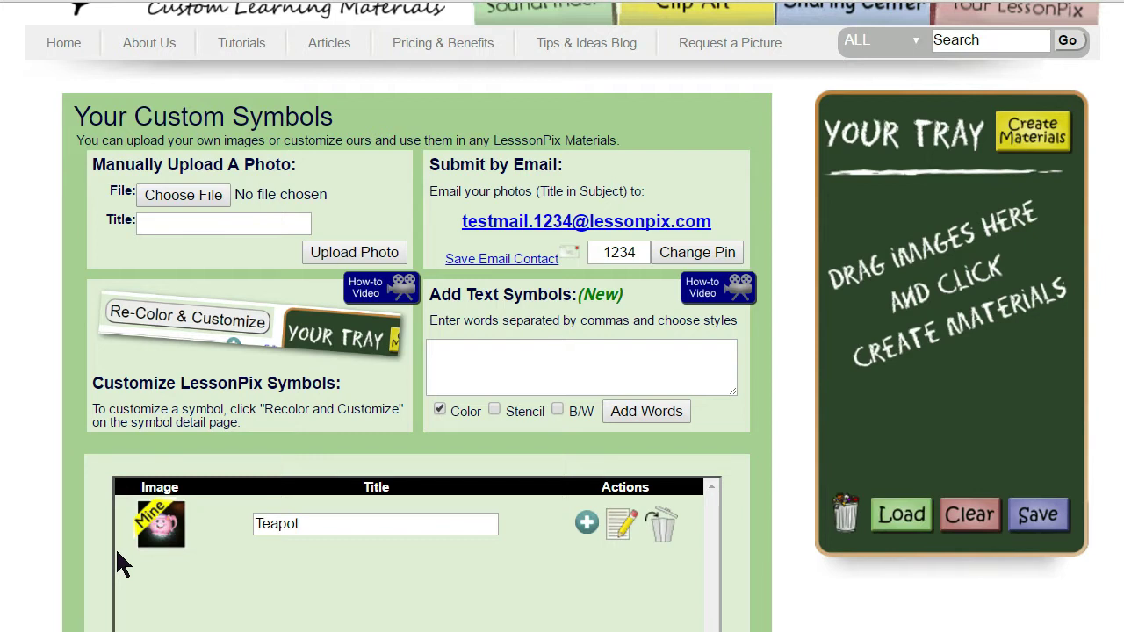
click(255, 575)
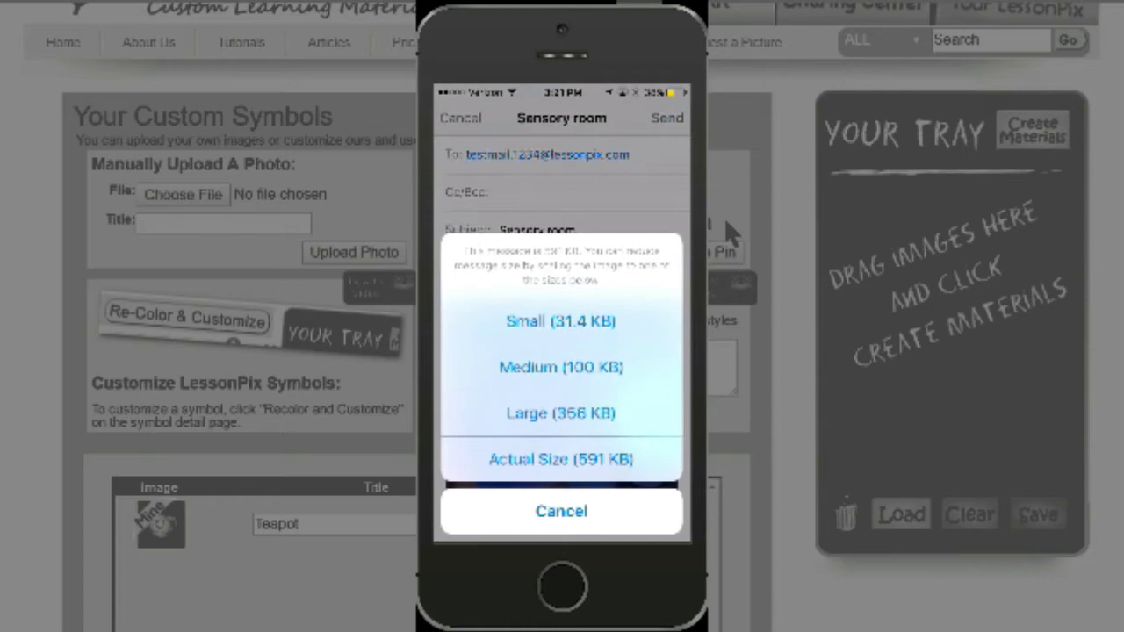
Go back to the Your LessonPix dashboard to see the new Sensory room photo, then open Manage My Symbols.
scroll(1045, 110, up, 1)
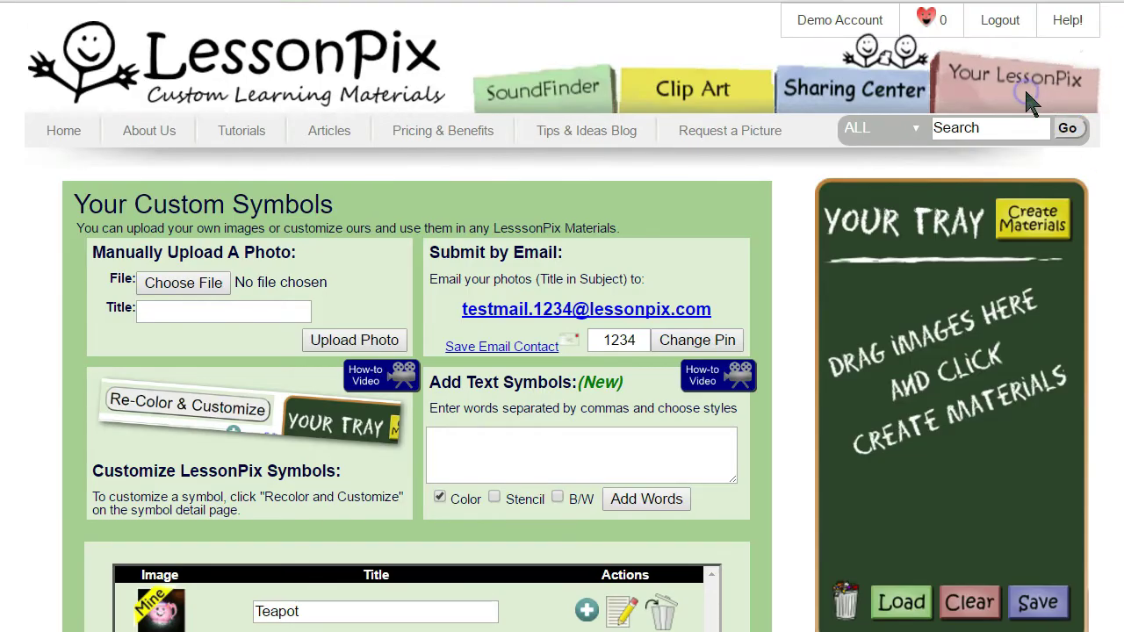
click(1025, 87)
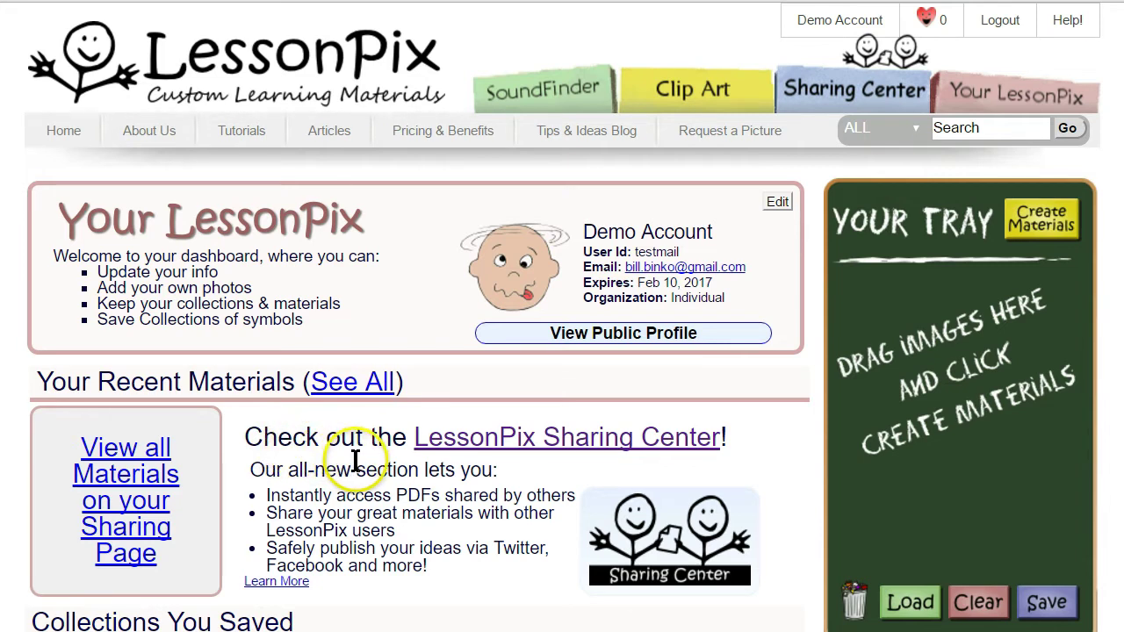
scroll(356, 461, down, 6)
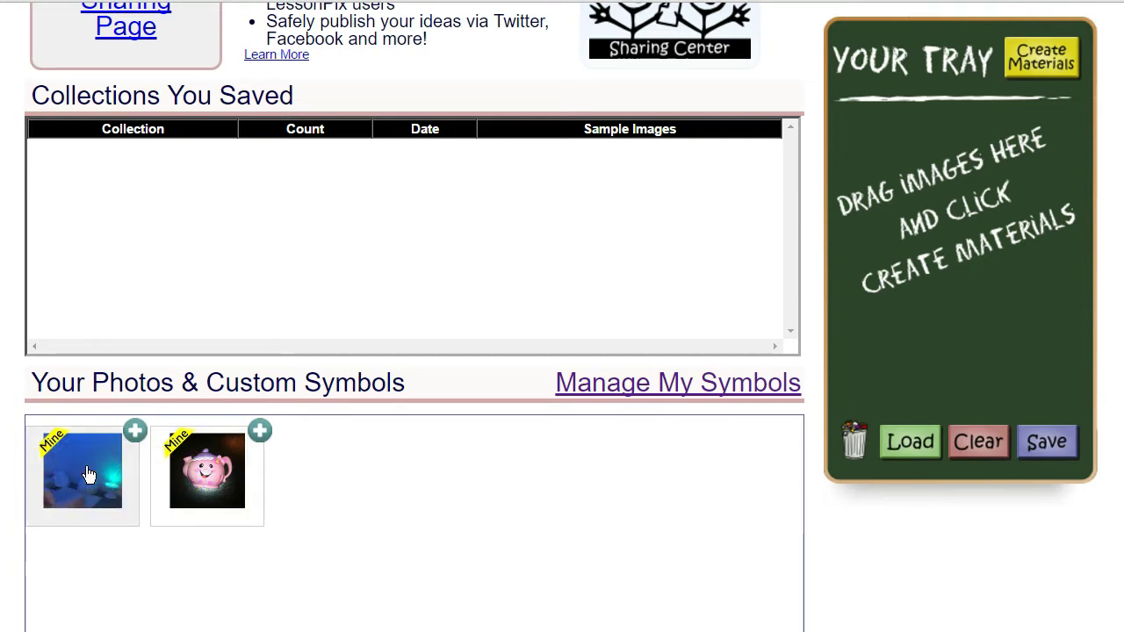
click(739, 383)
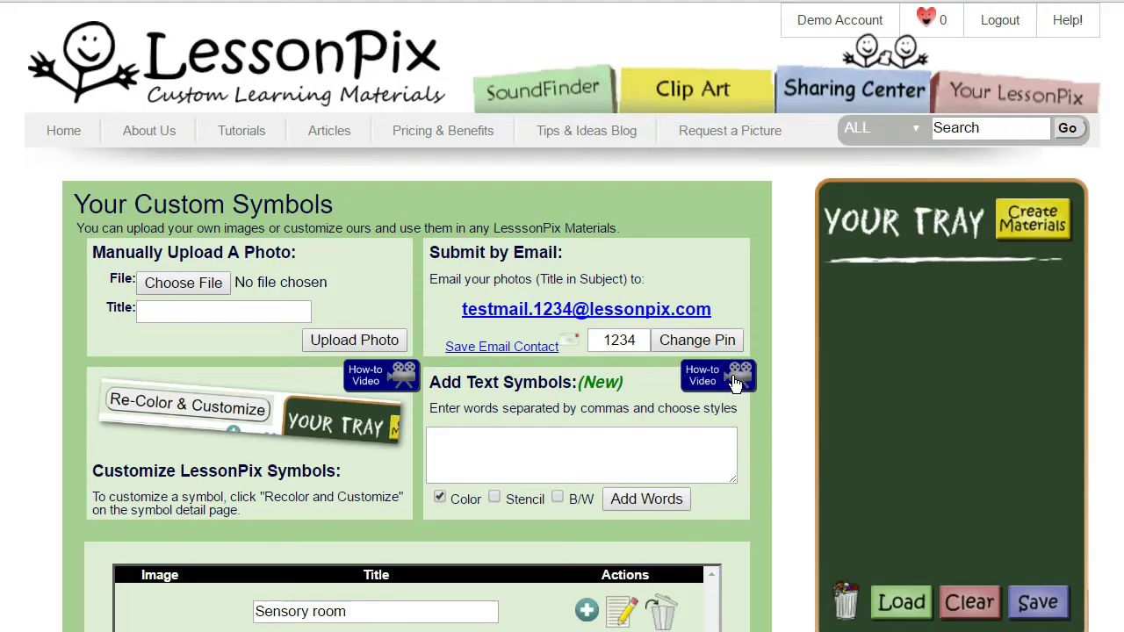
Drag the Sensory room photo thumbnail into Your Tray.
scroll(402, 456, down, 2)
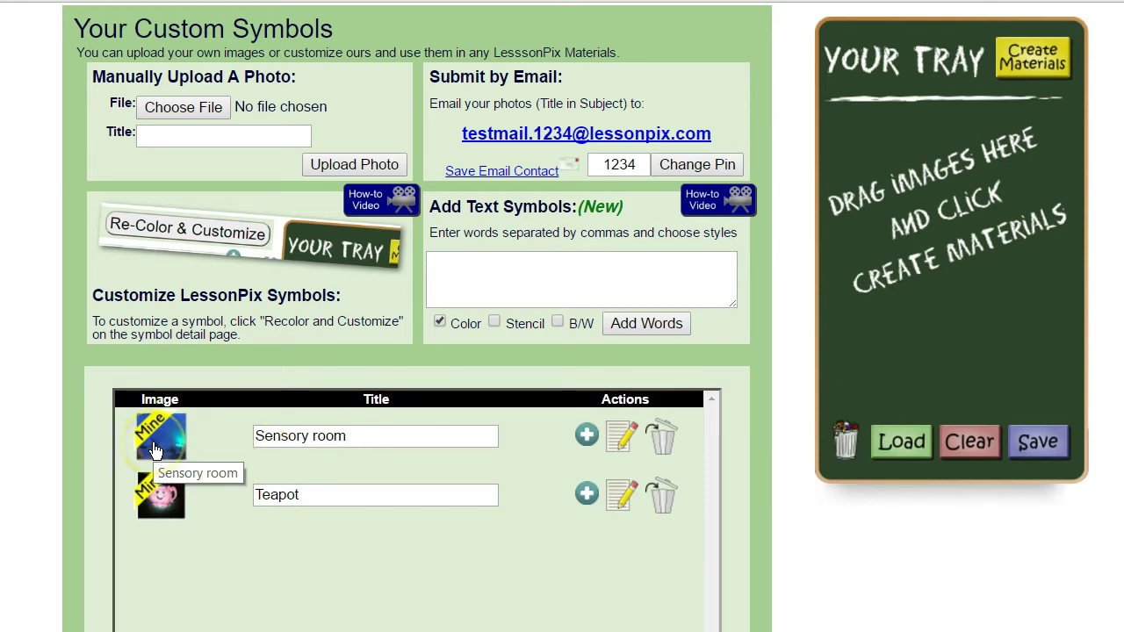
drag(154, 450, 964, 189)
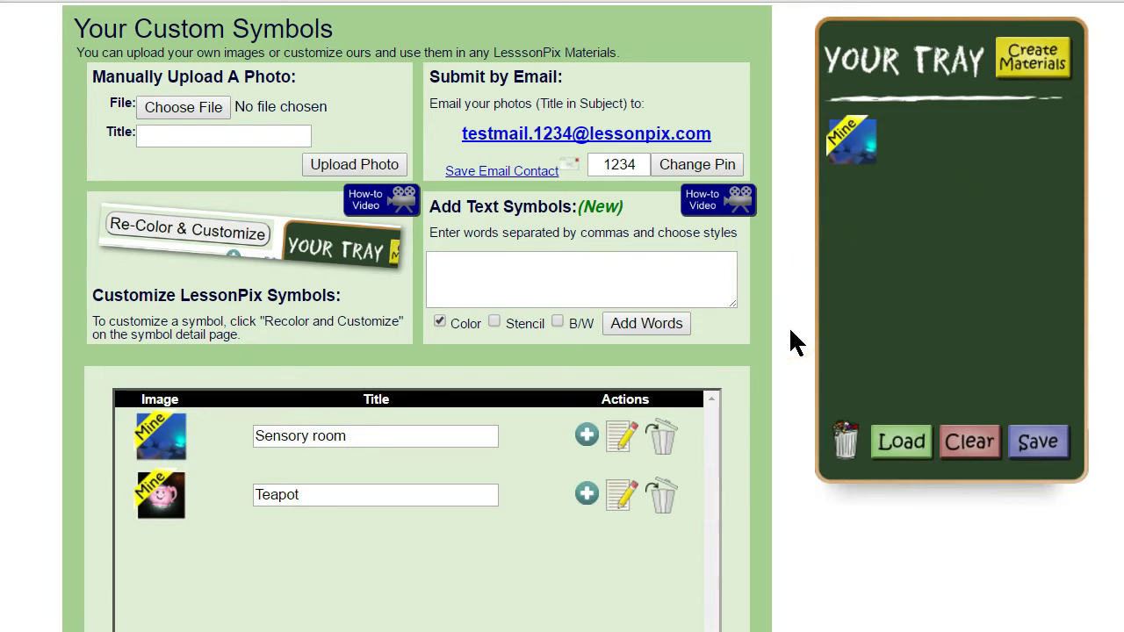
click(793, 323)
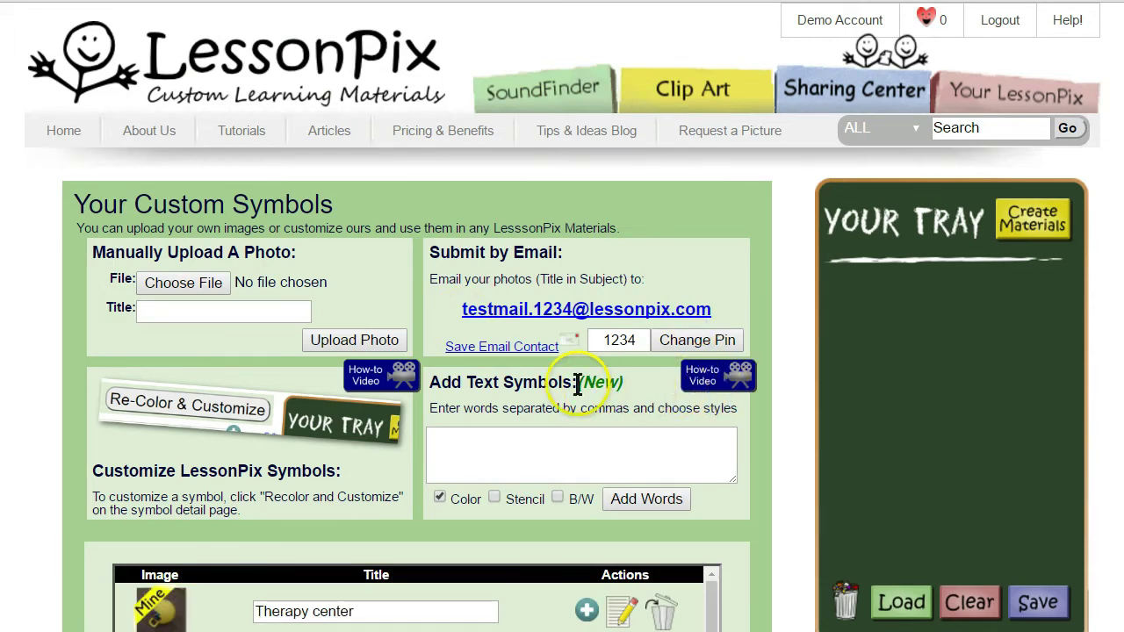
Rename the Therapy center photos to Bouncing Toy, Trampoline, Ball, Ball Bin and Swing.
scroll(579, 389, down, 5)
scroll(562, 385, up, 1)
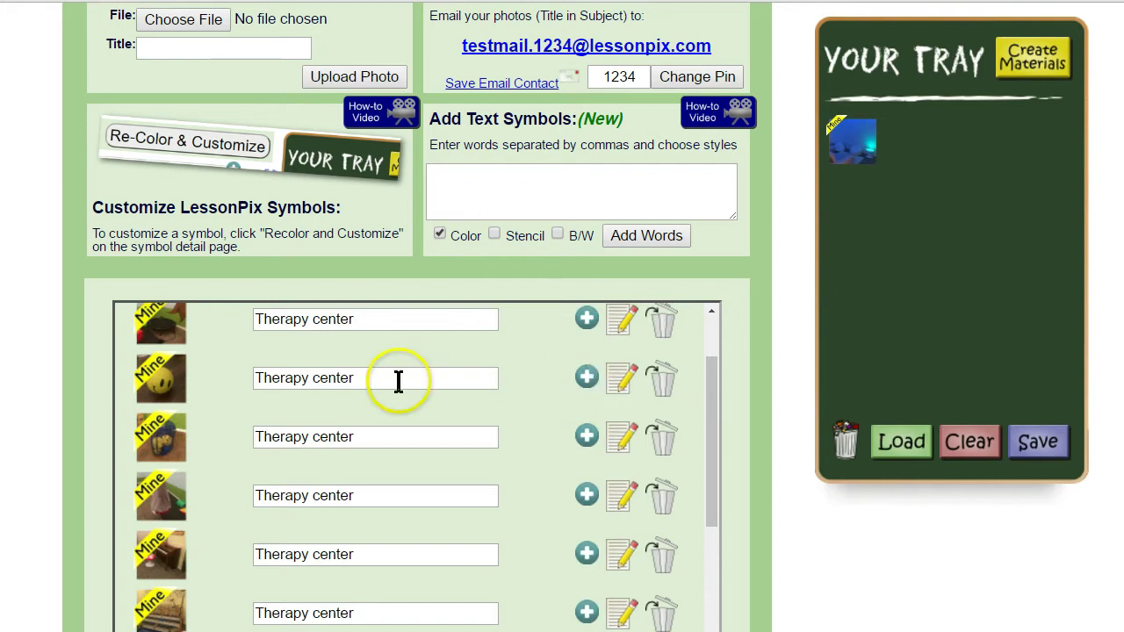
scroll(369, 369, up, 1)
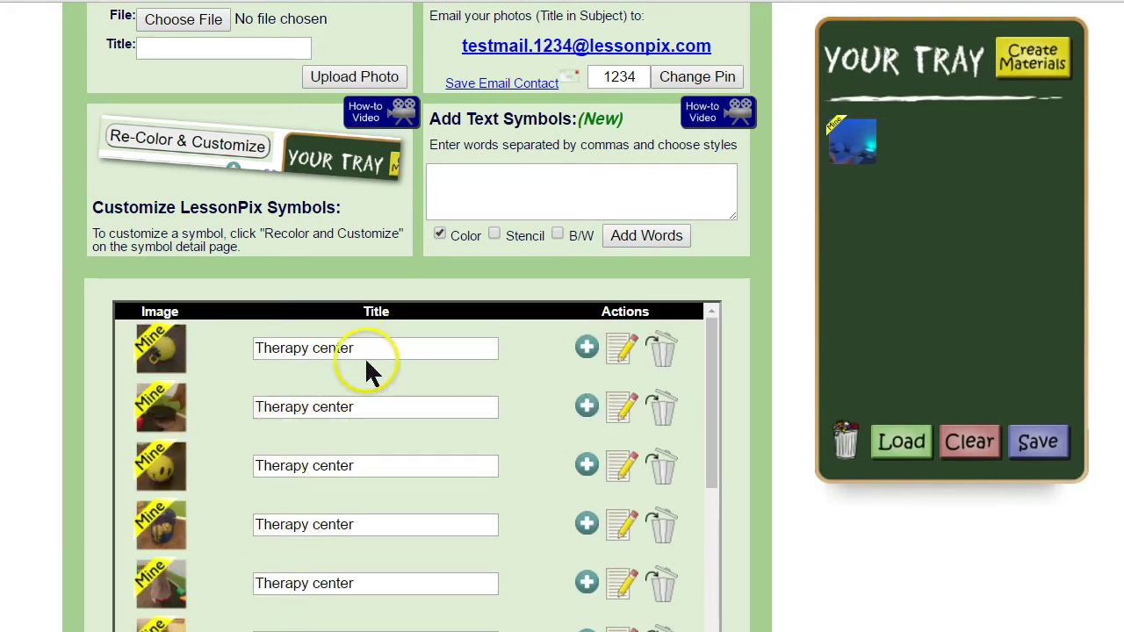
triple_click(334, 348)
text(Ball Bin)
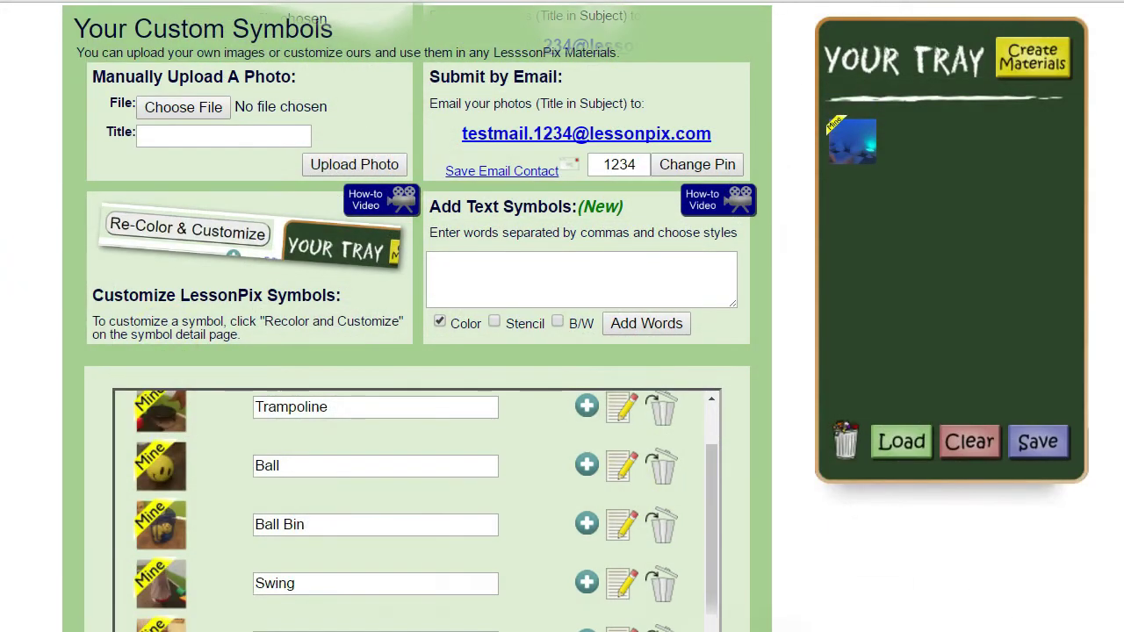
Add the Bouncing Toy and Trampoline photos to the tray.
drag(716, 437, 714, 412)
click(587, 434)
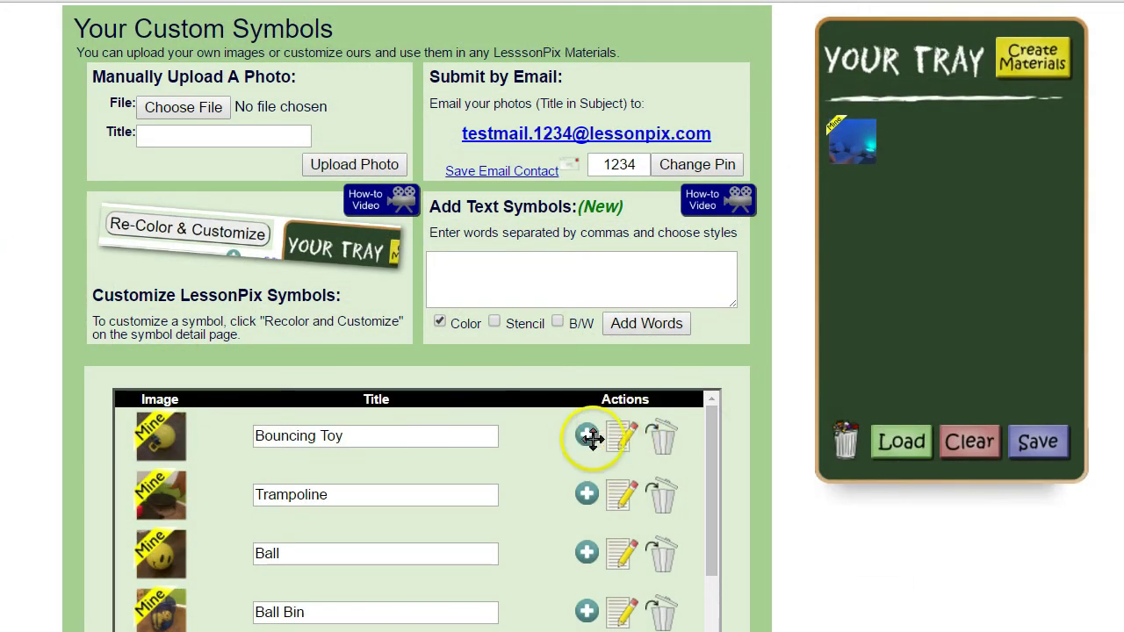
click(583, 497)
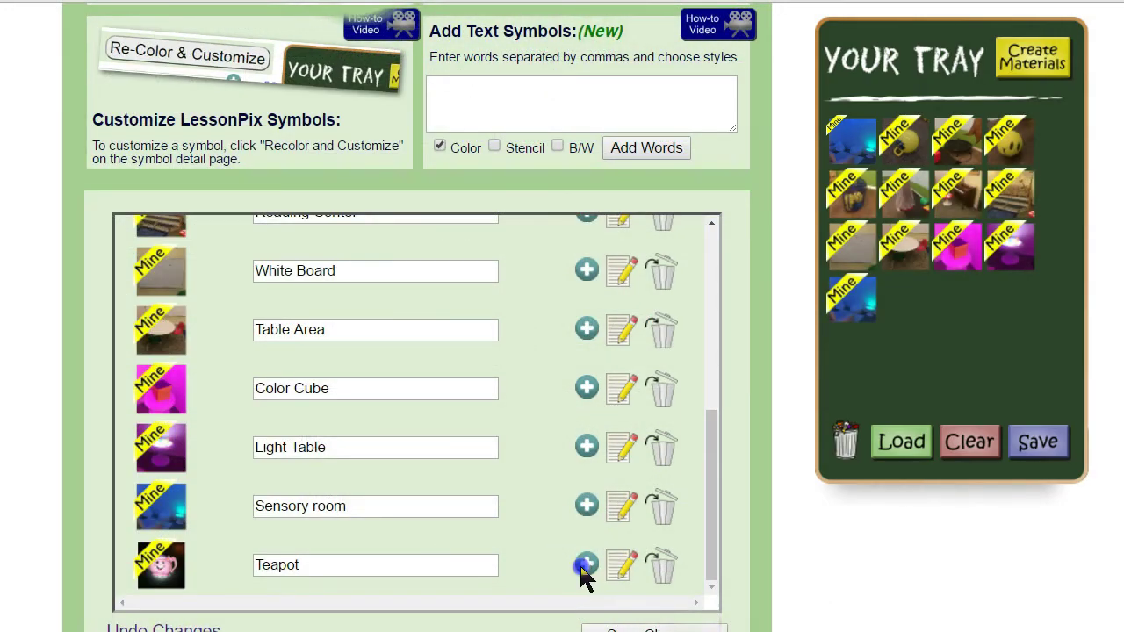
Add the Teapot to the tray and start picture cards from the tray, keeping the picture titles.
click(584, 565)
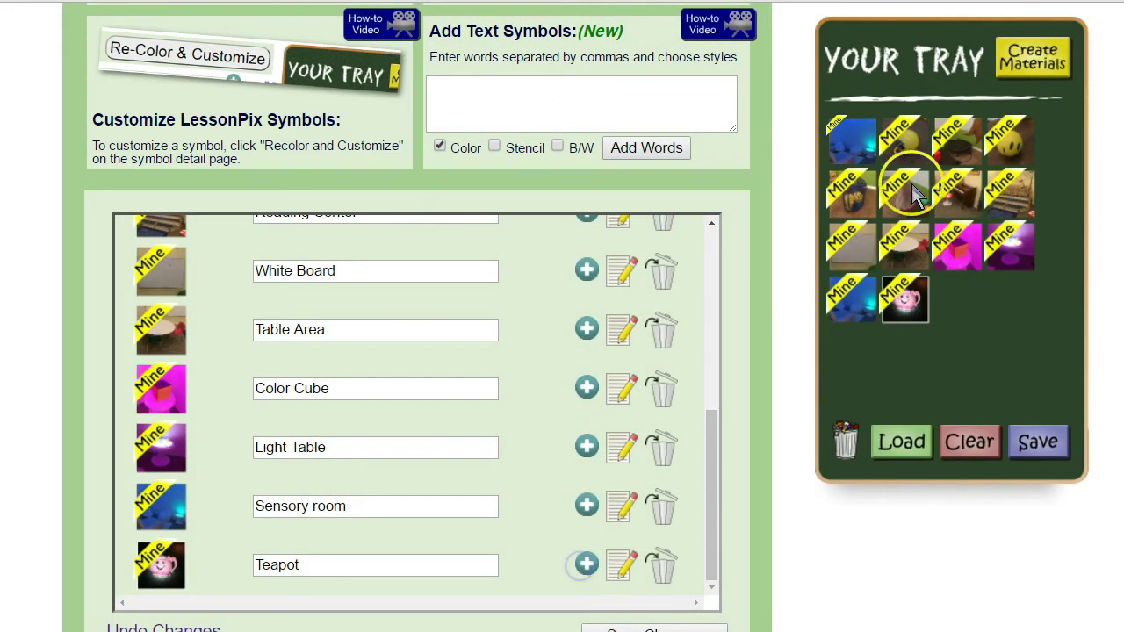
click(1038, 66)
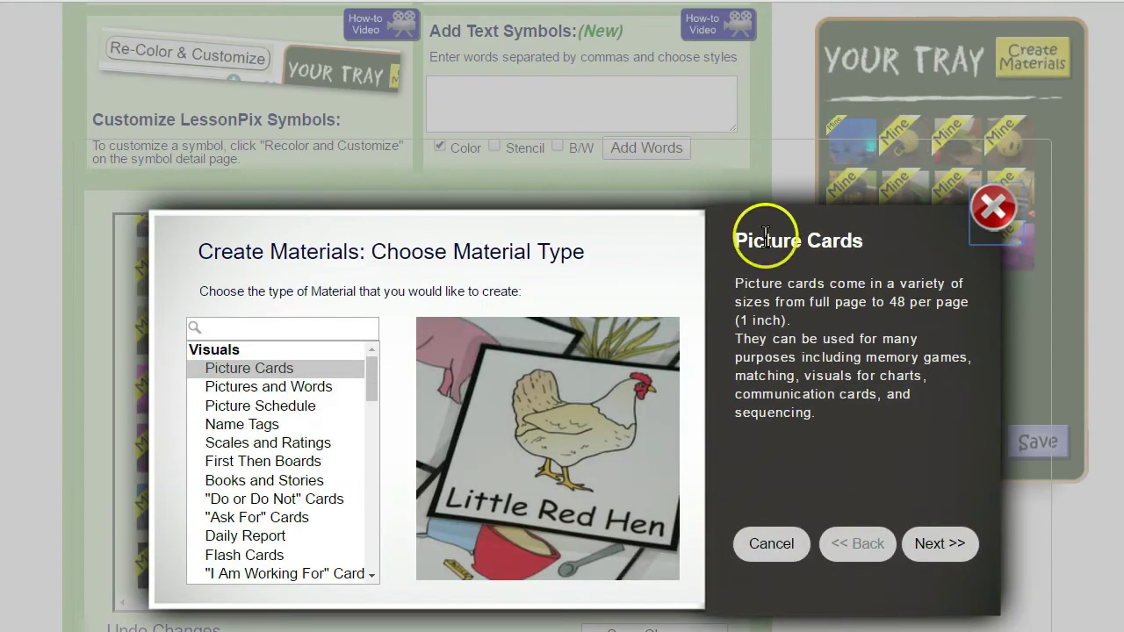
click(923, 549)
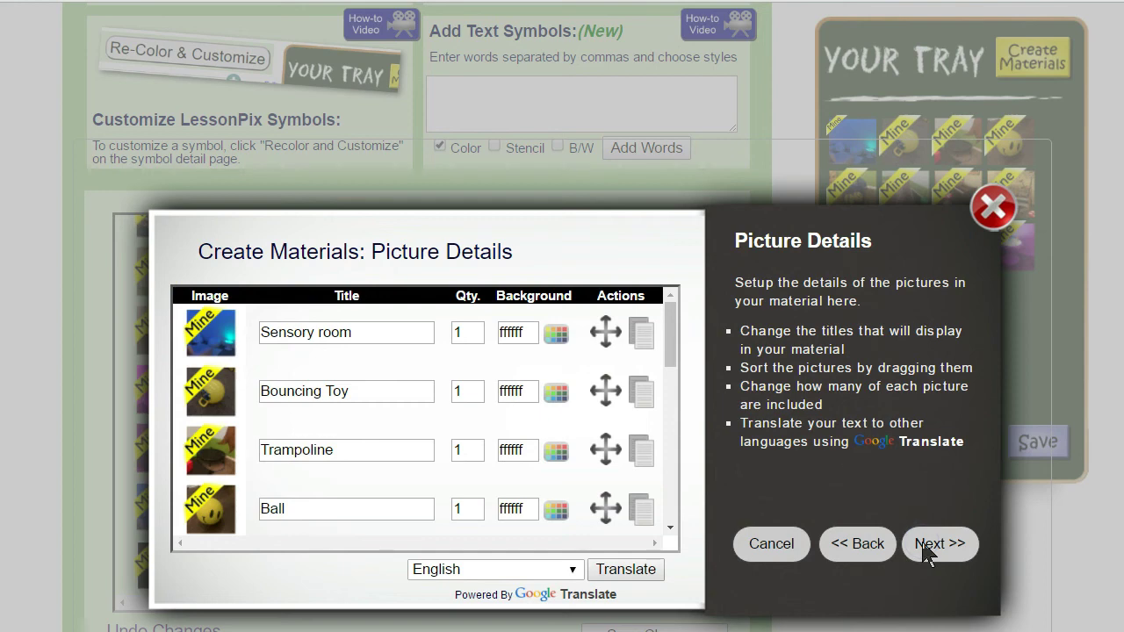
click(927, 554)
Use the Dynamic layout, title the cards 'Therapy Center Cards', generate them and download the PDF.
click(297, 299)
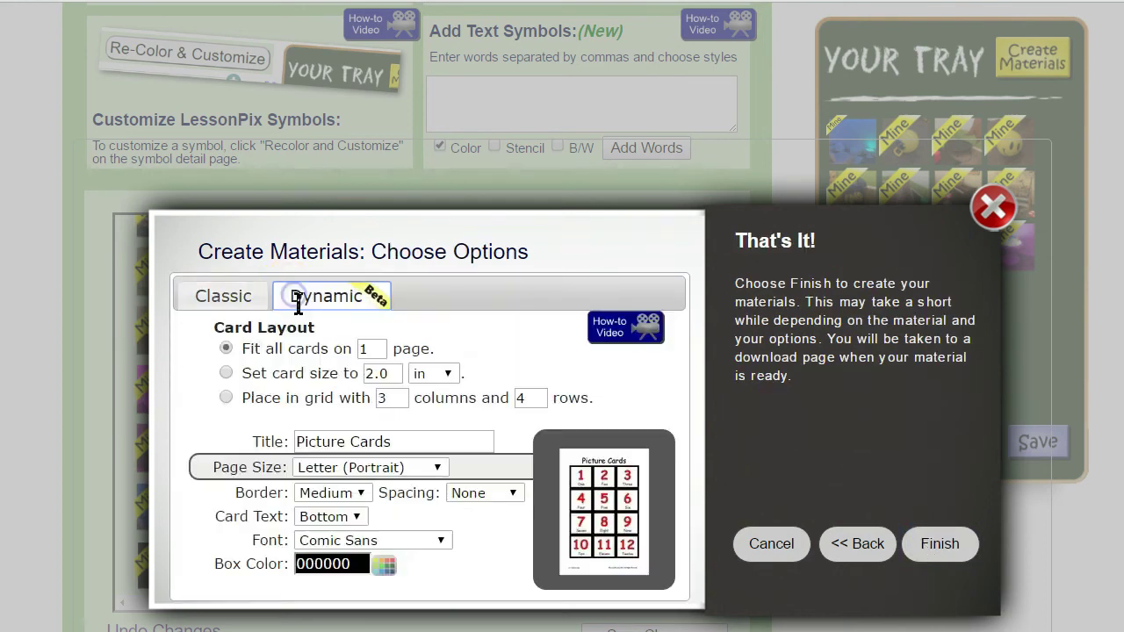
drag(413, 441, 220, 400)
text(Therapy Center Cards)
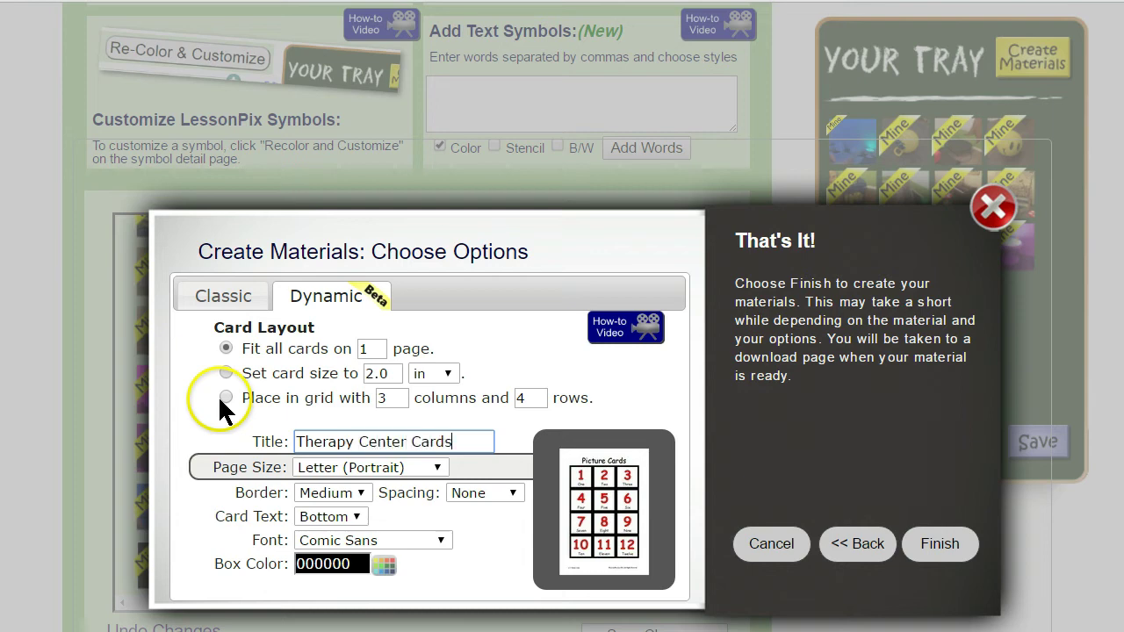
click(945, 549)
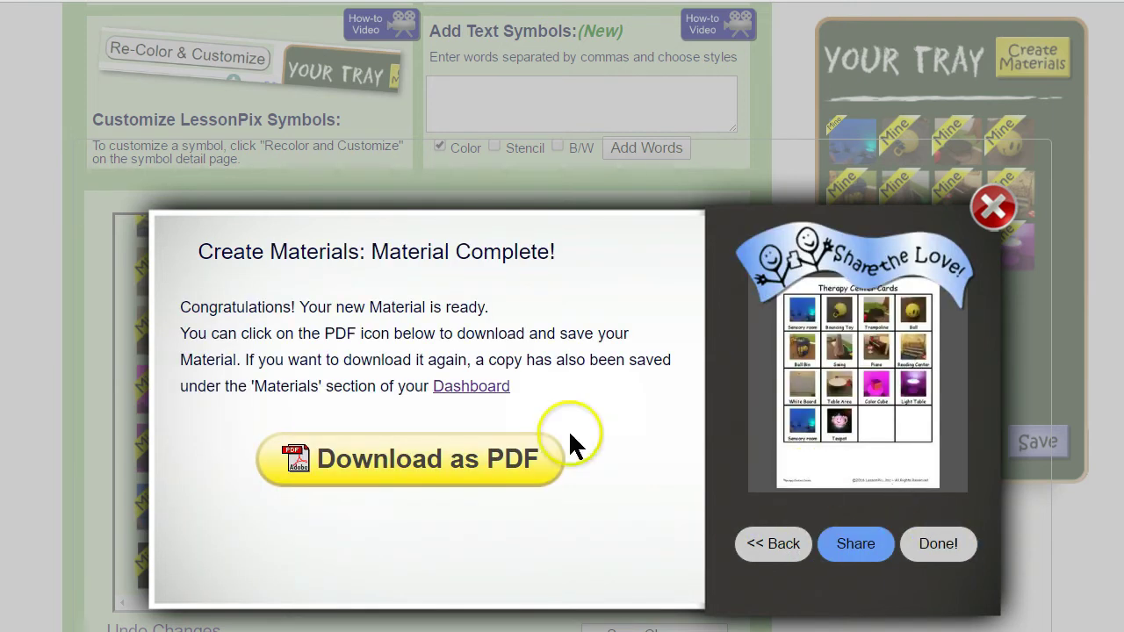
click(397, 465)
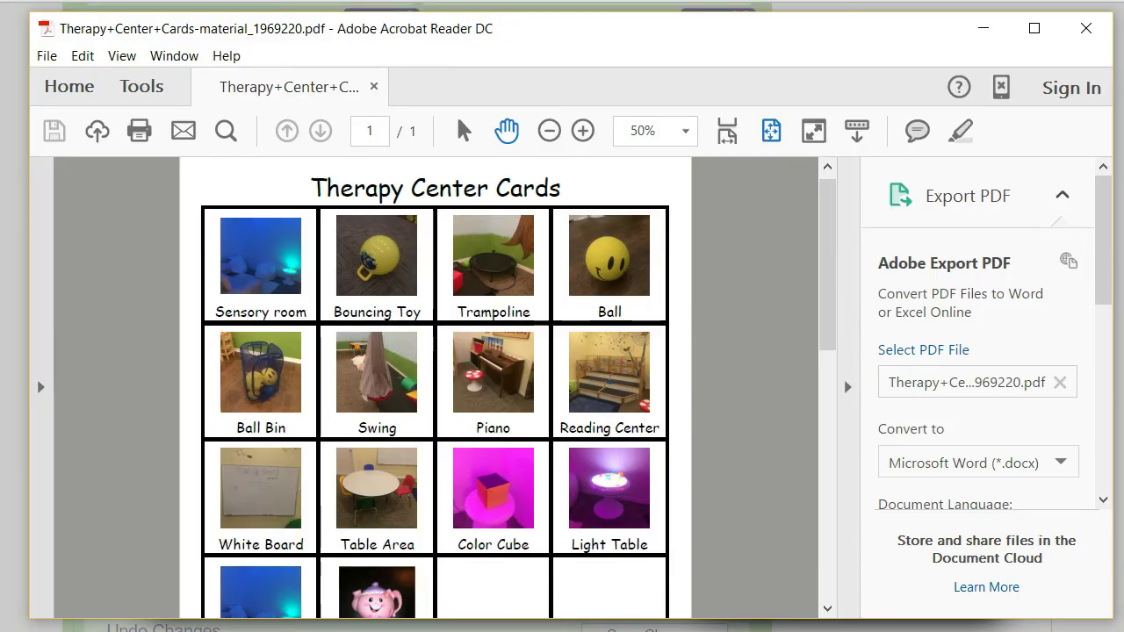
click(1085, 27)
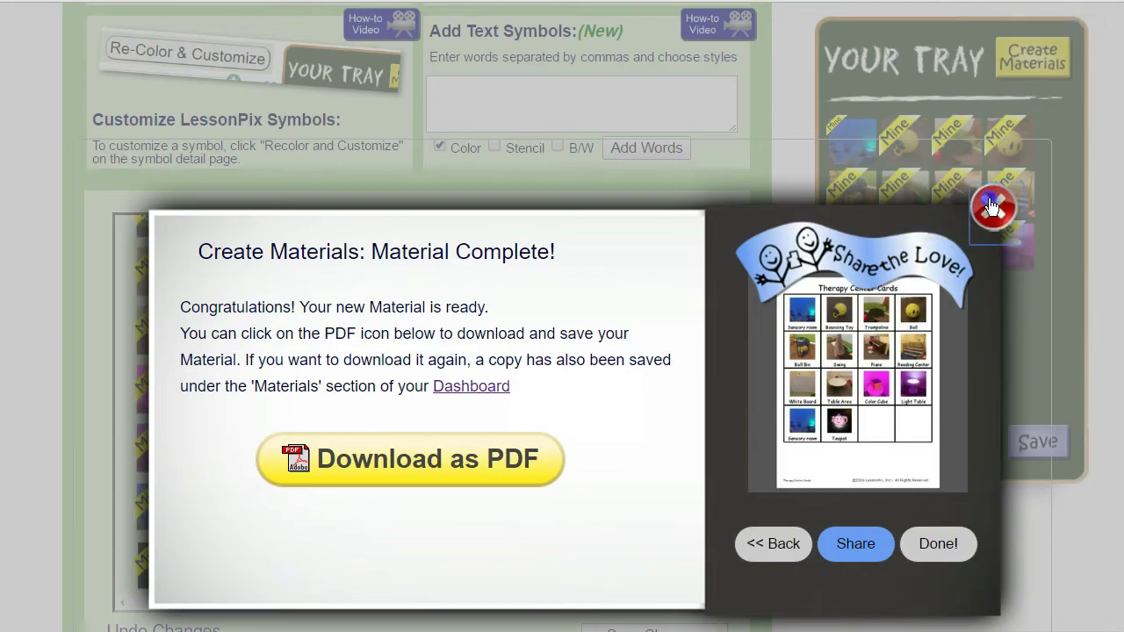
Close the Material Complete window and change the email photo-upload PIN to a new value.
click(991, 206)
scroll(826, 167, up, 4)
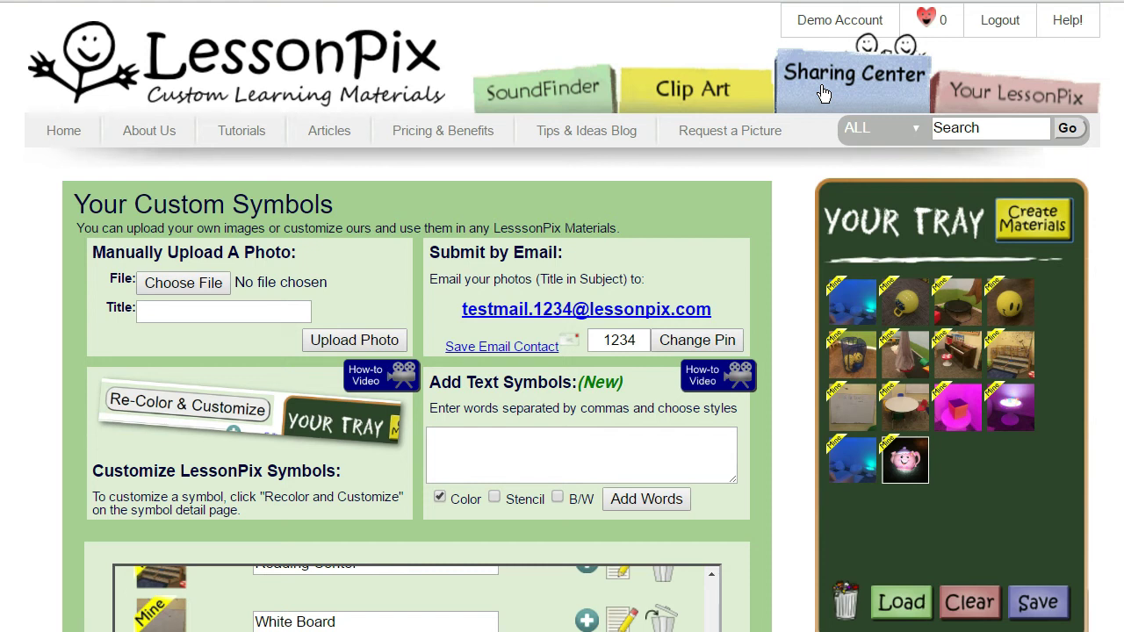
double_click(645, 340)
text(4321)
click(737, 347)
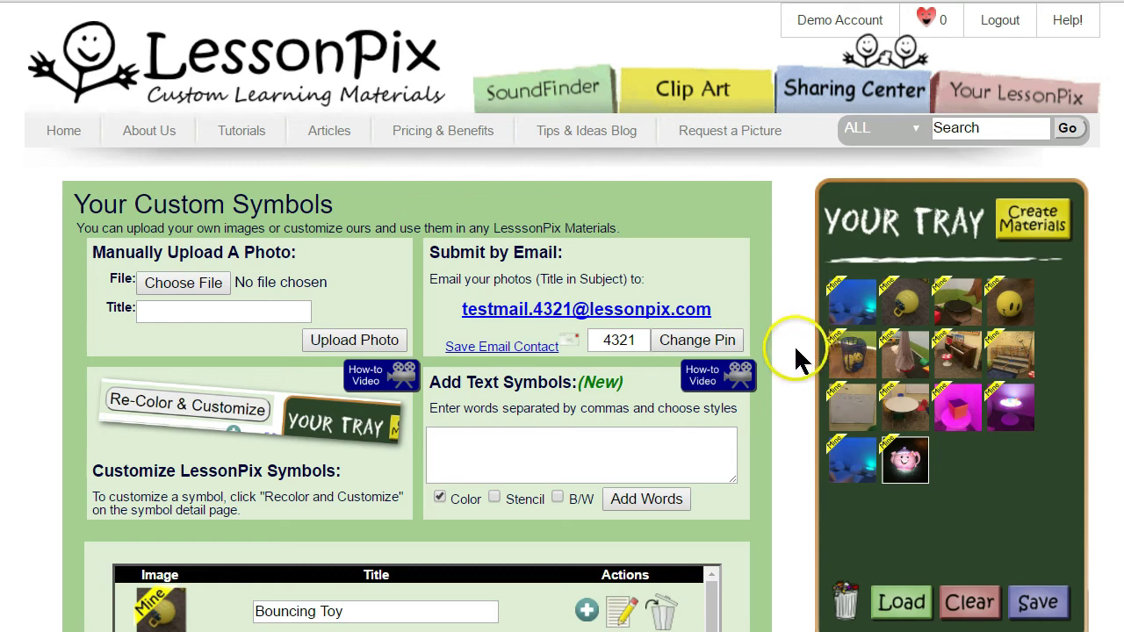
scroll(158, 606, down, 1)
Rotate the Superhero Bathroom photo a quarter turn clockwise and save it as a custom symbol.
click(156, 587)
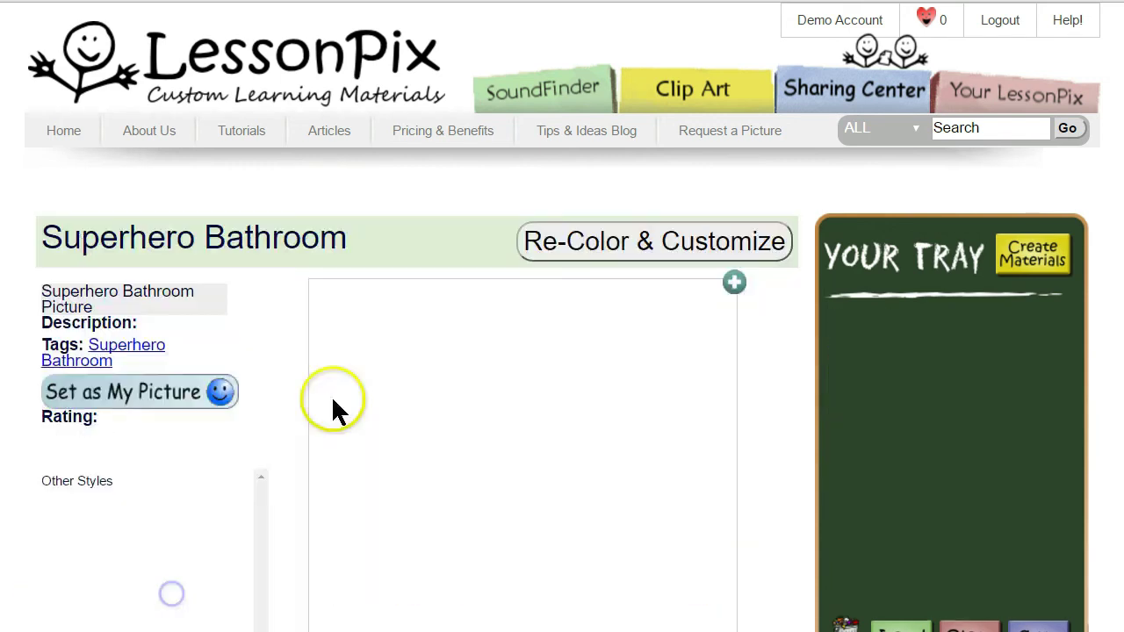
scroll(555, 436, down, 1)
click(675, 157)
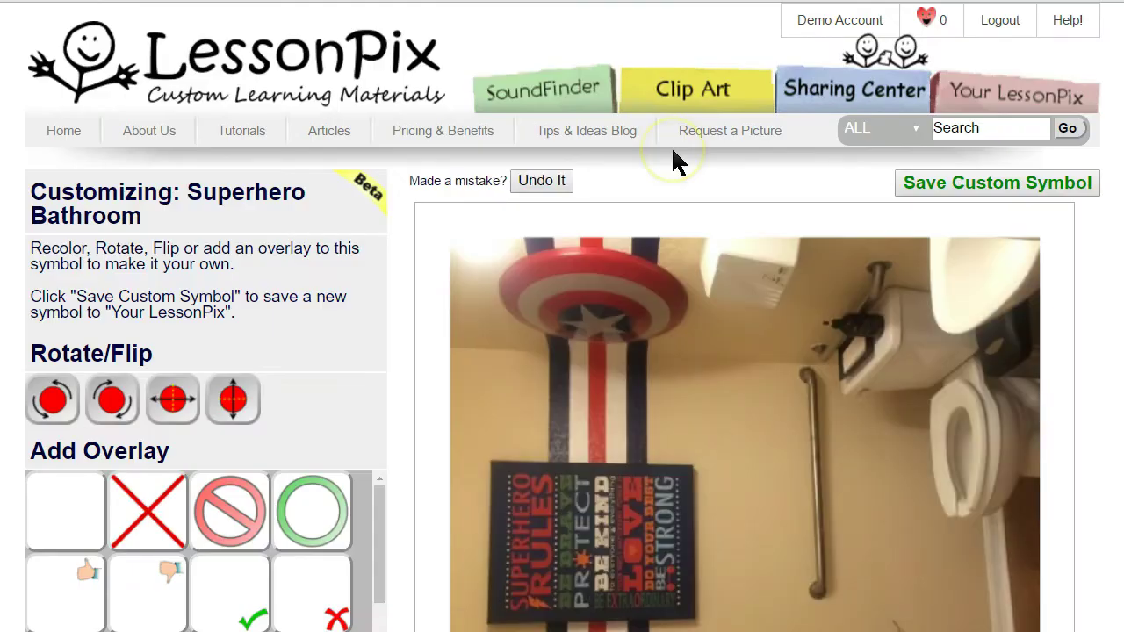
key(ctrl+minus)
key(ctrl+minus)
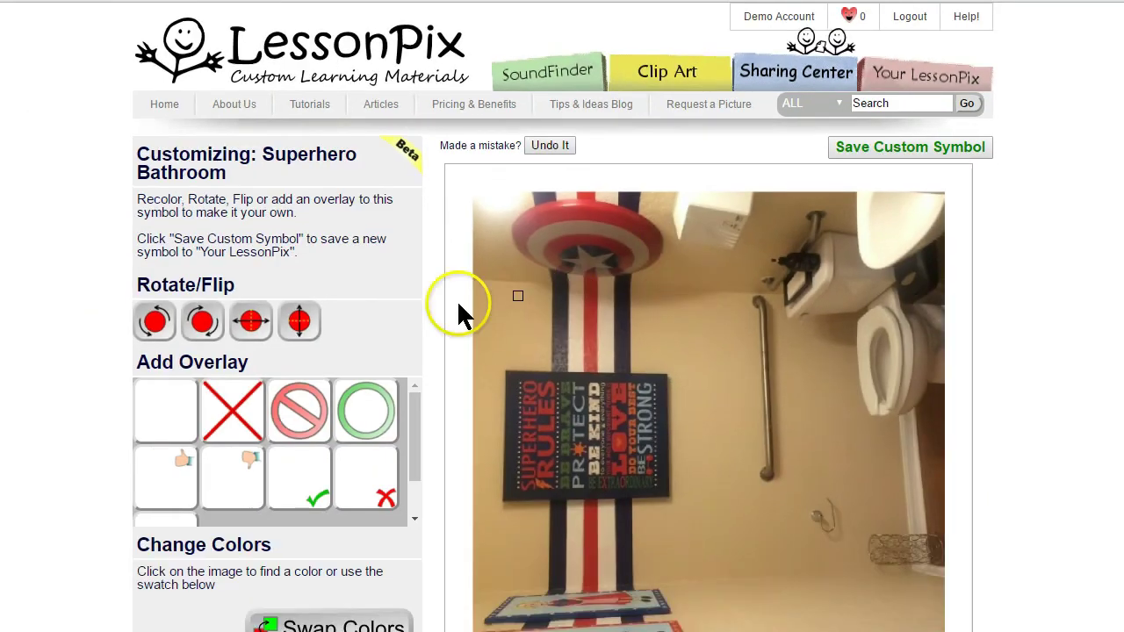
click(202, 323)
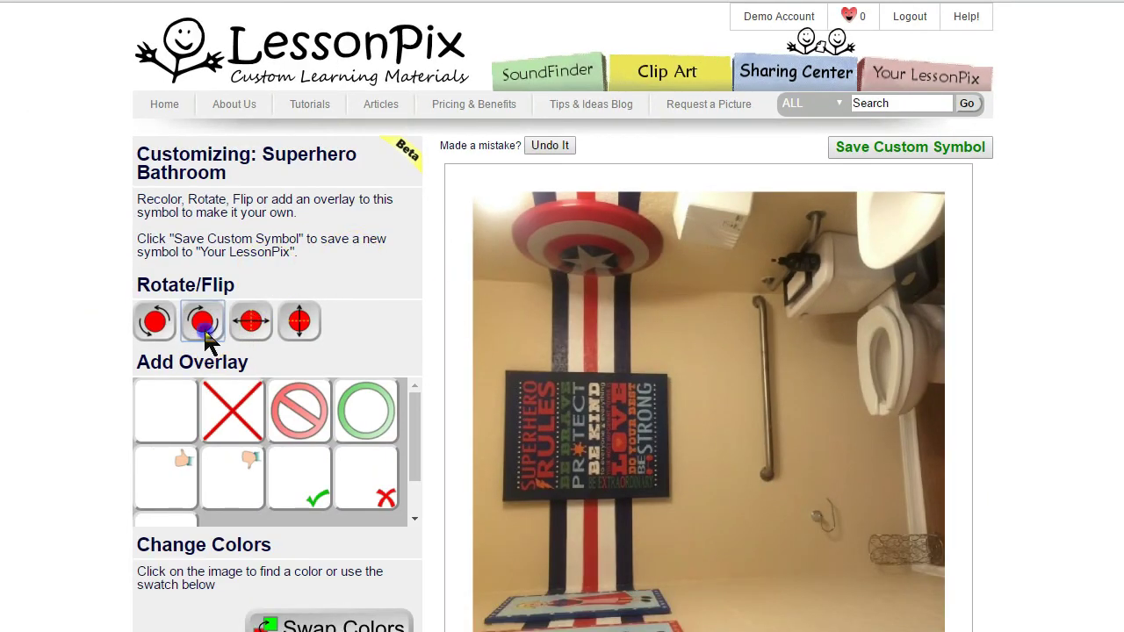
click(918, 147)
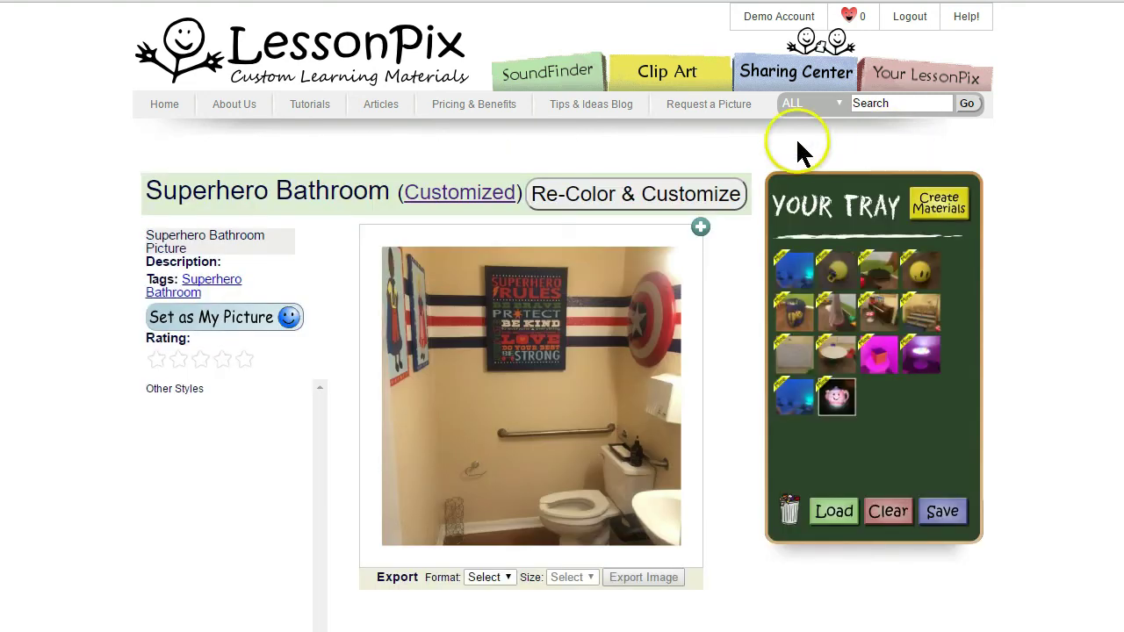
Delete the duplicate Superhero Bathroom entry on the Manage My Symbols page.
click(902, 79)
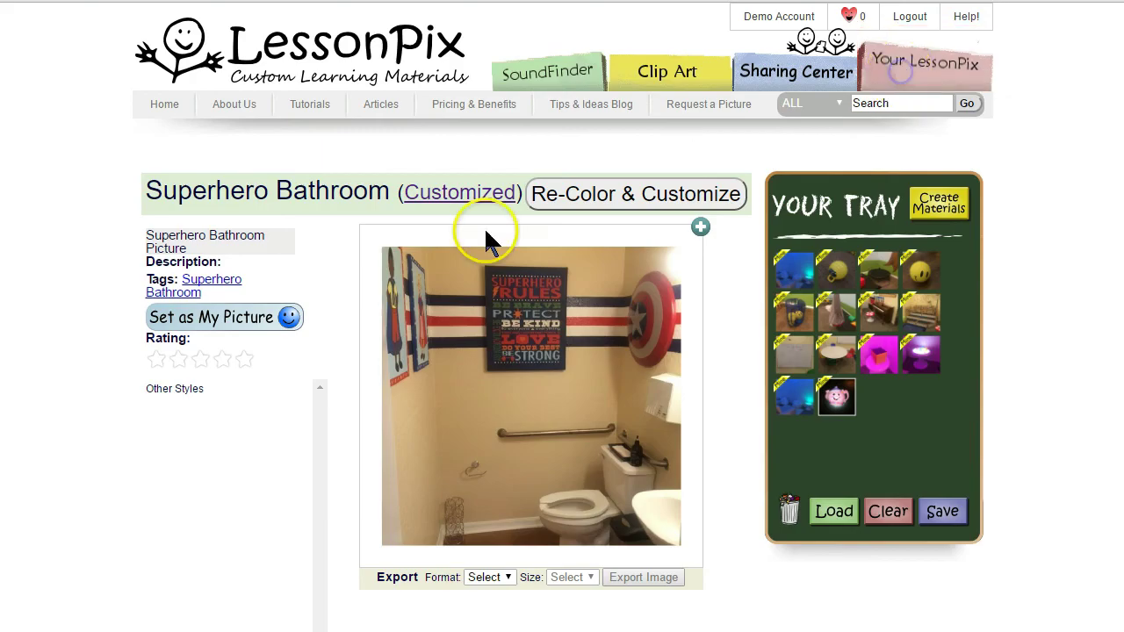
scroll(181, 371, down, 3)
scroll(227, 516, down, 1)
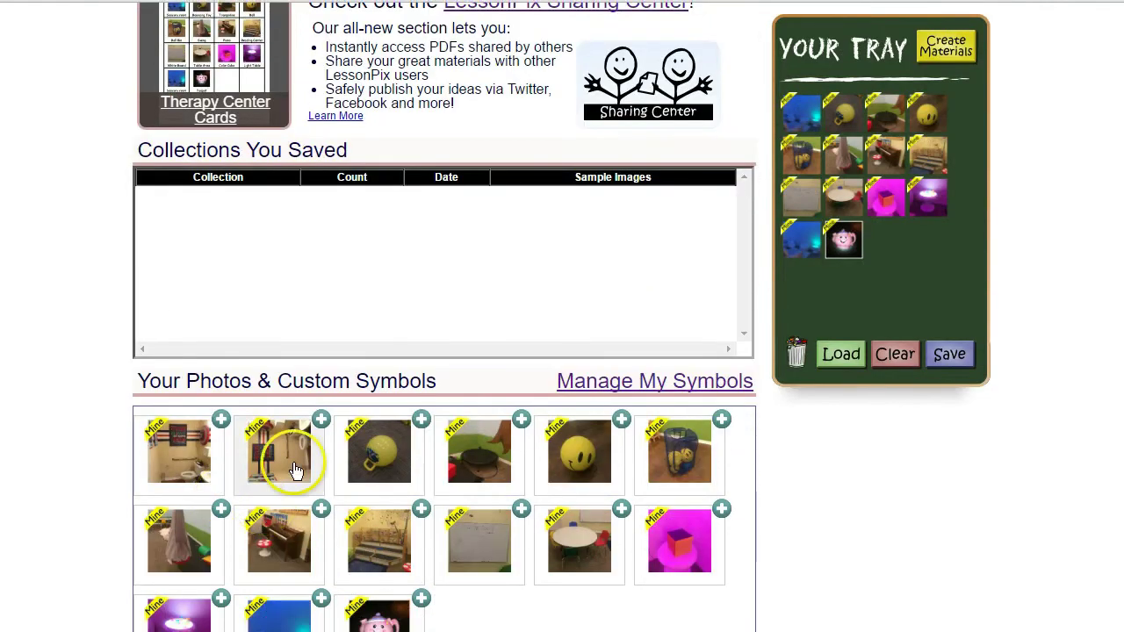
click(610, 387)
scroll(577, 346, down, 2)
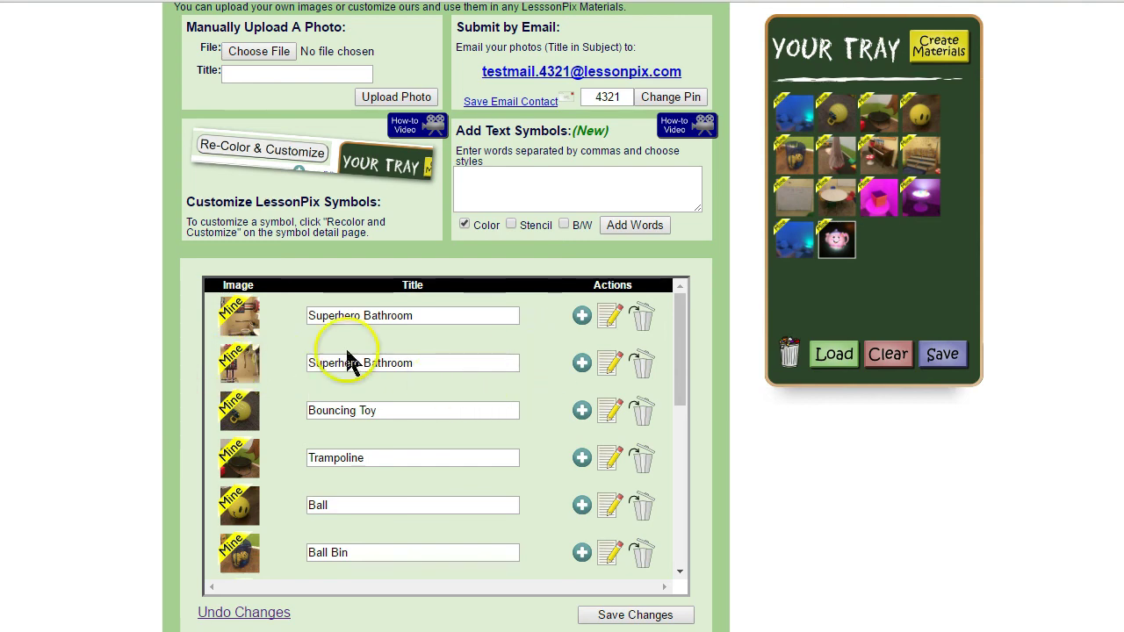
click(645, 363)
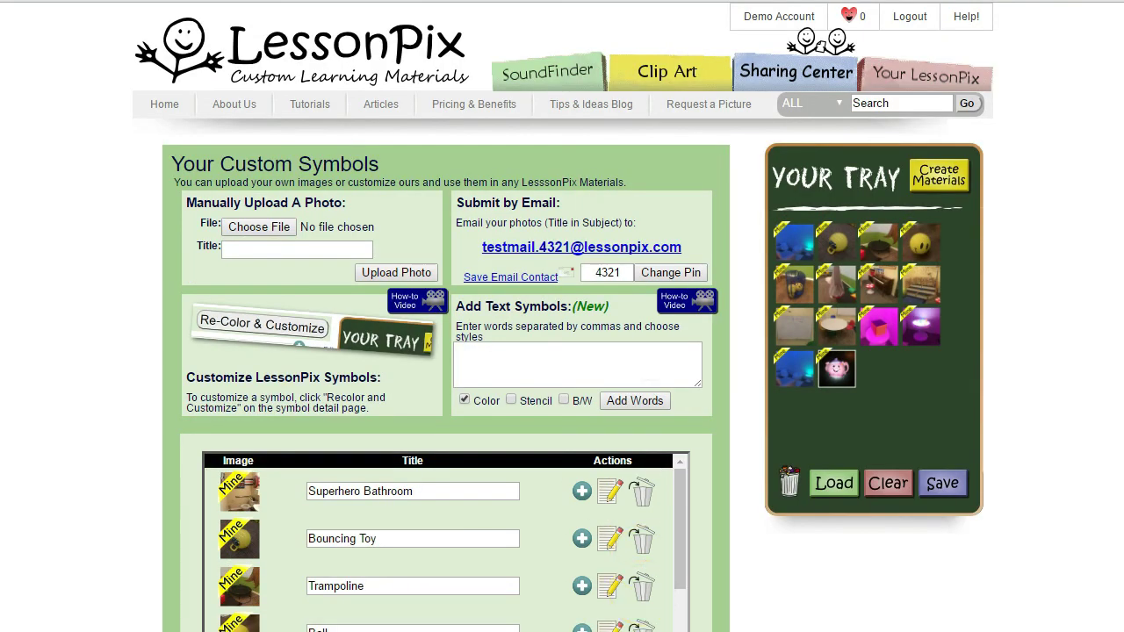
View the Superhero Bathroom symbol, read the bad-PIN upload-failed email, then open the Help! It's Broken! form.
click(245, 497)
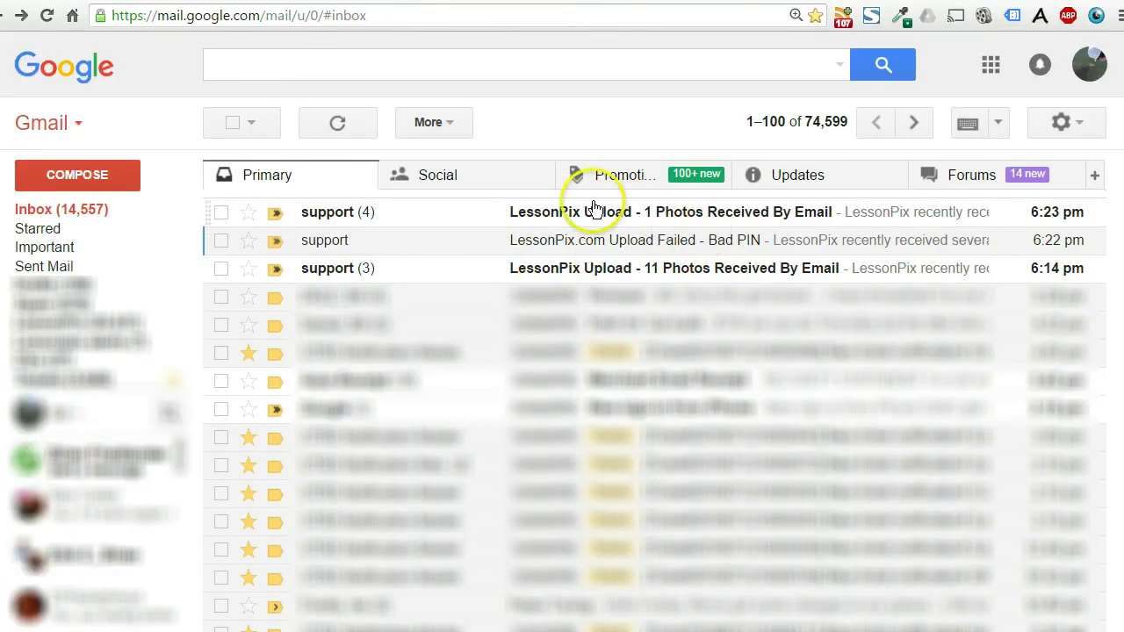
click(631, 240)
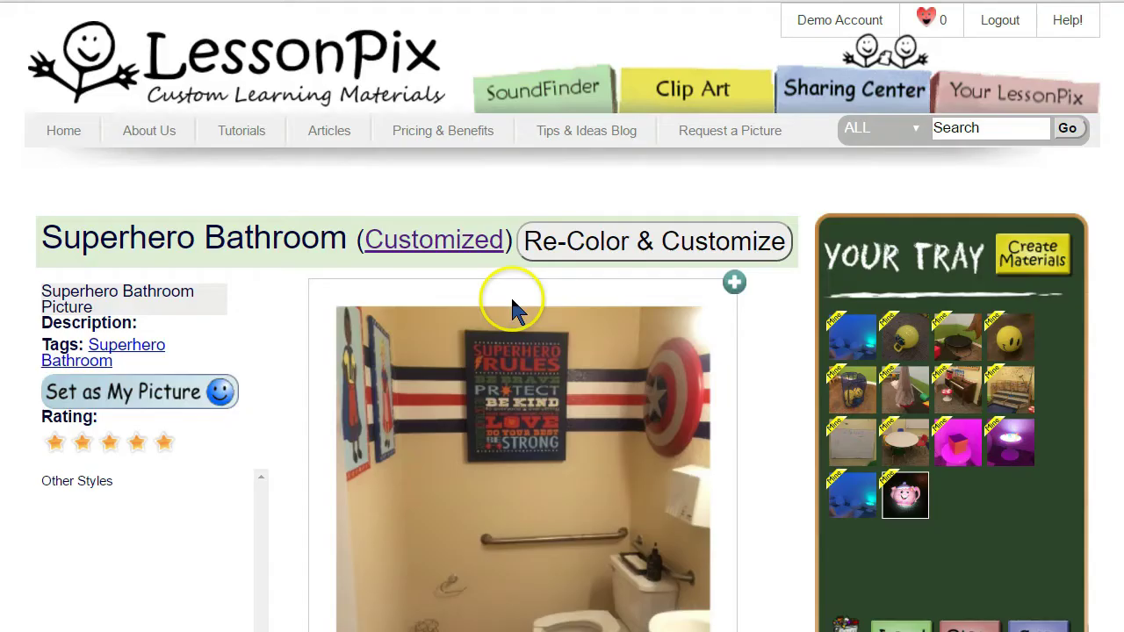
click(1061, 19)
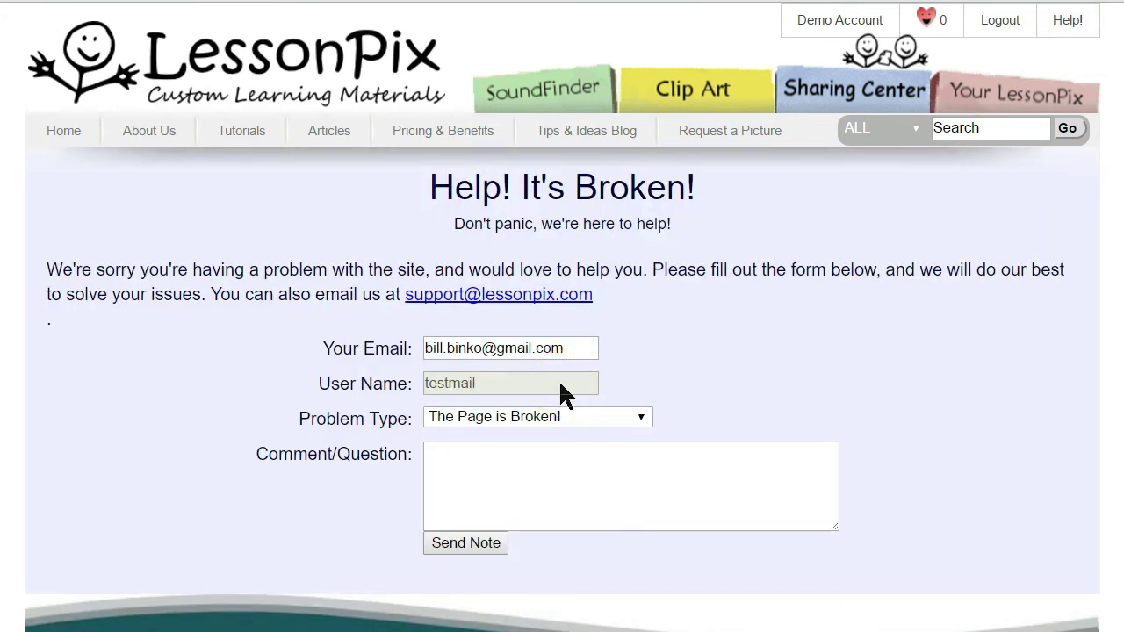